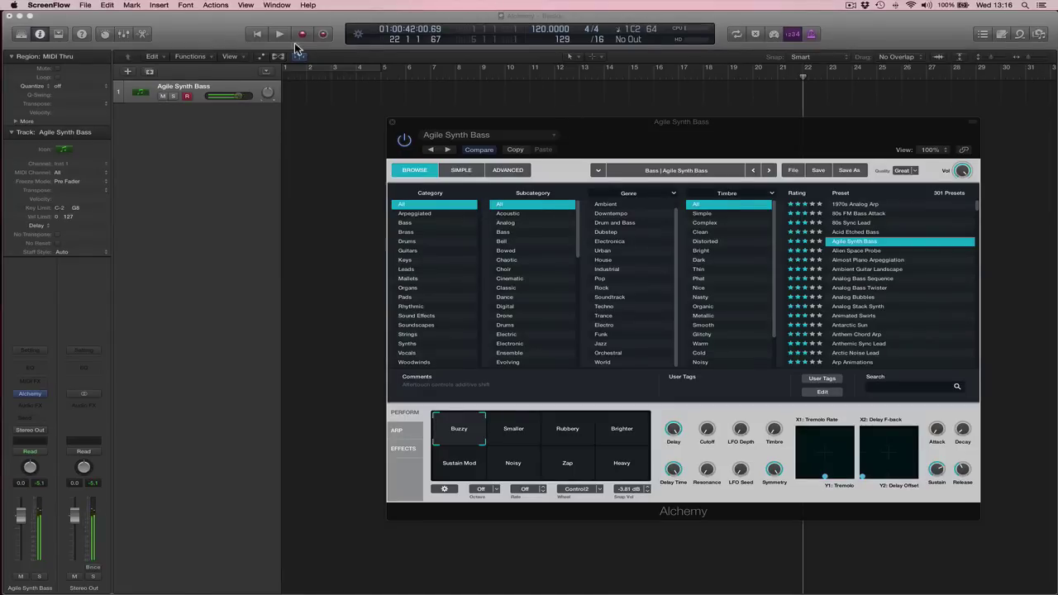
- Record a two-bar MIDI part on the Agile Synth Bass track from bar 1 and return the playhead to the start
left_click(257, 34)
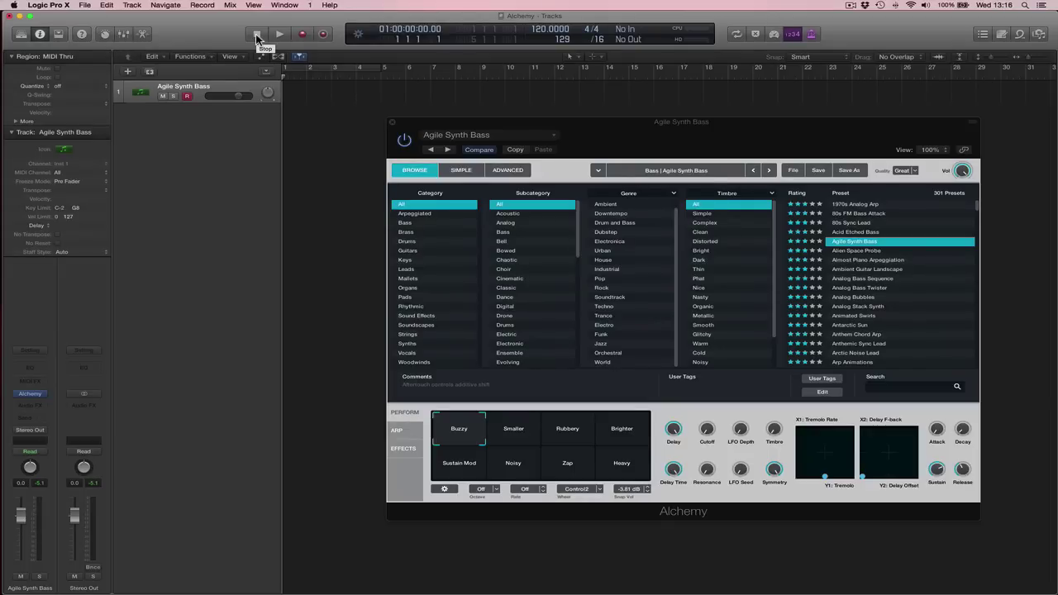
left_click(305, 36)
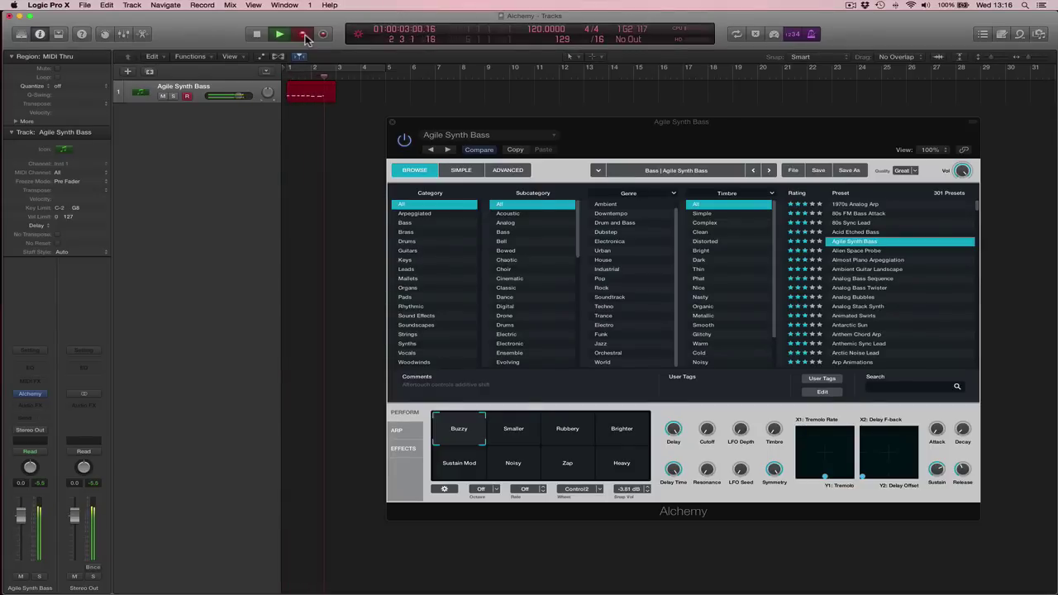
key("space")
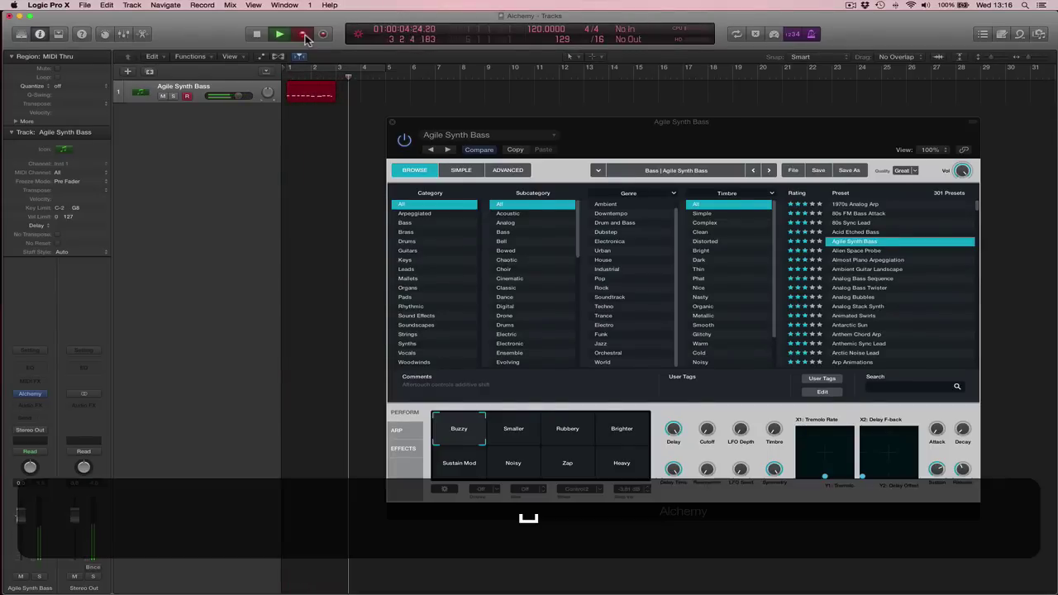
key("Return")
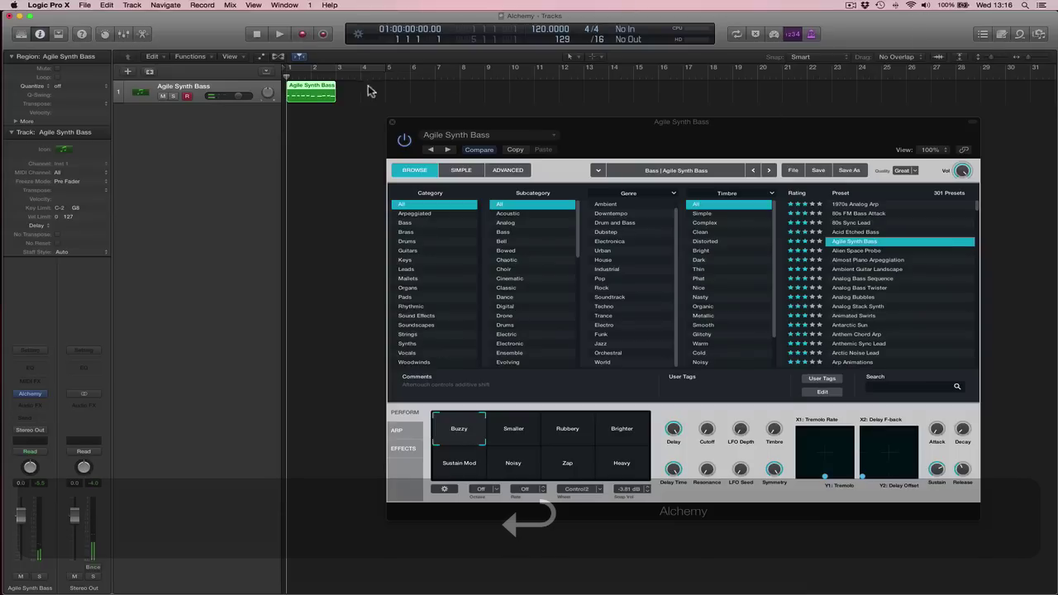
- Open the recorded bass region in the Piano Roll and quantize all its notes to 1/16 Note
double_click(311, 96)
left_click_drag(278, 491, 570, 562)
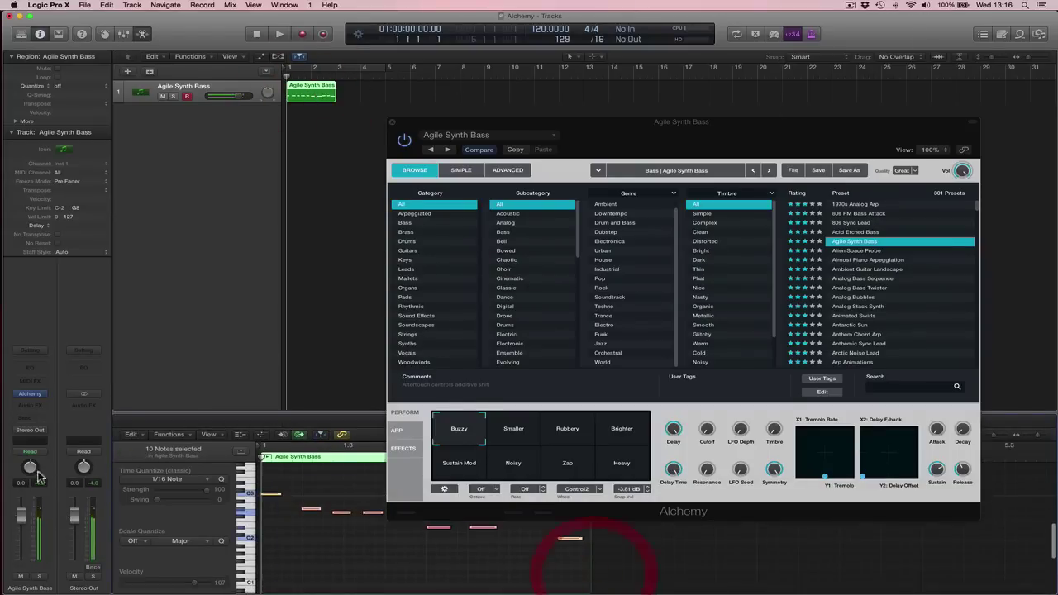
left_click(220, 480)
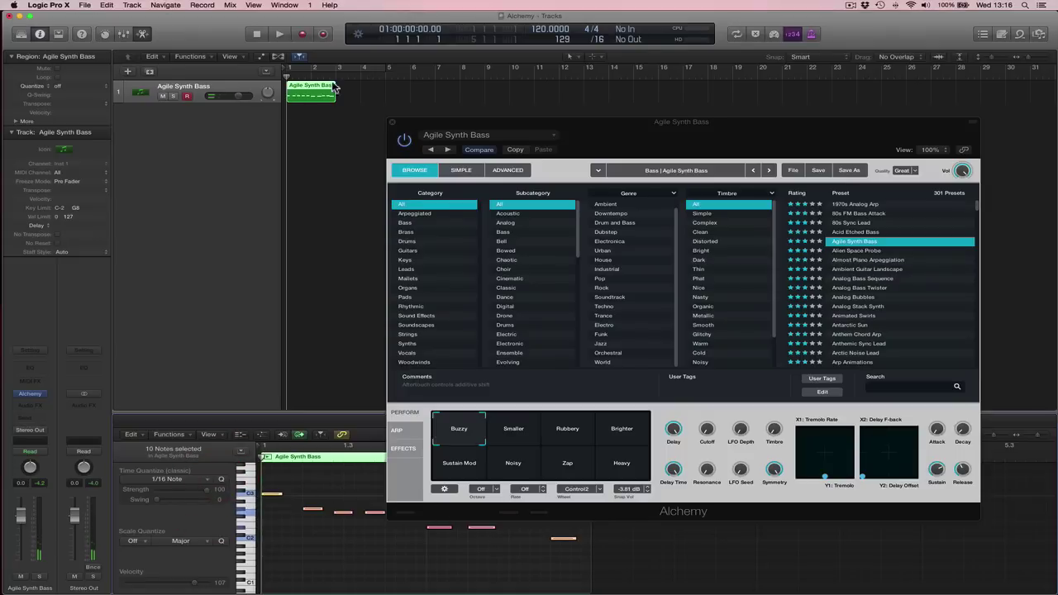
- Set a cycle range over the recorded region in bars 1 and 2, and return to the Alchemy plug-in window
left_click(359, 86)
left_click_drag(304, 67, 339, 68)
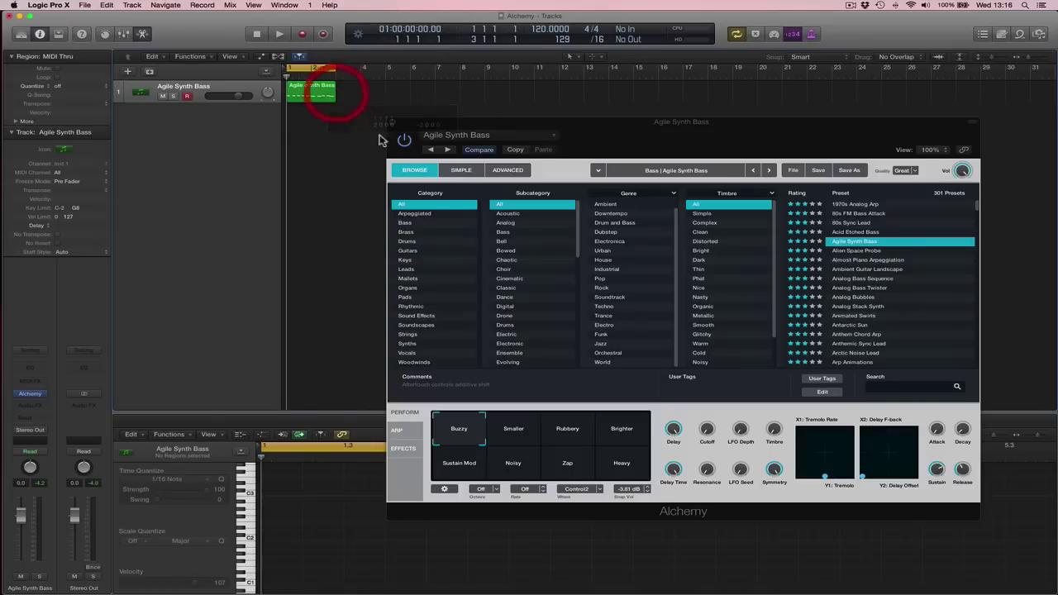
left_click(277, 412)
left_click(656, 143)
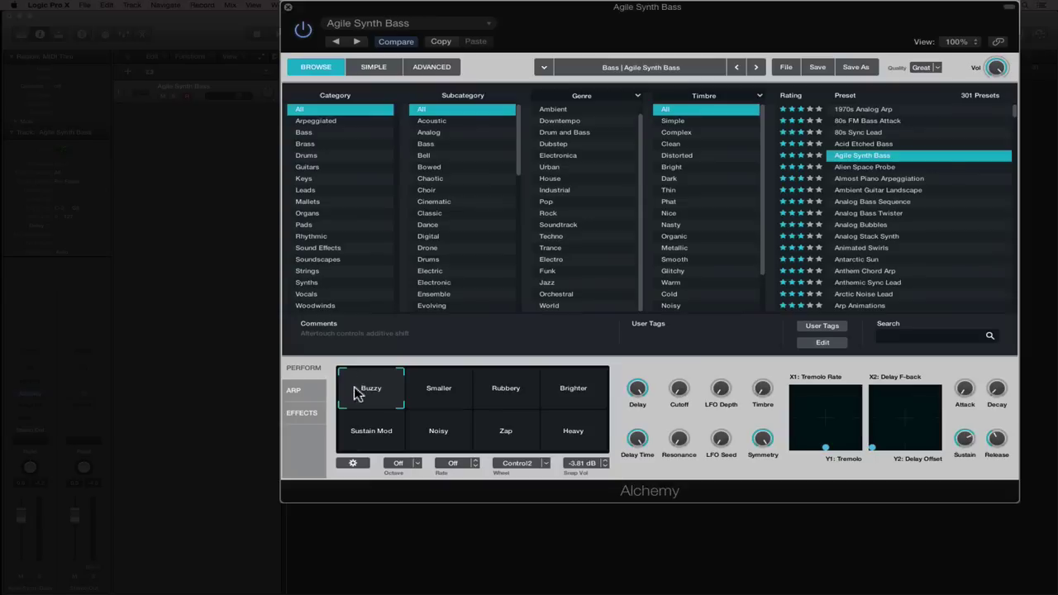
- Audition the Sustain Mod, Noisy, Zap, Rubbery and Brighter snapshots, and move the Transform Pad frame back to Buzzy
left_click(385, 414)
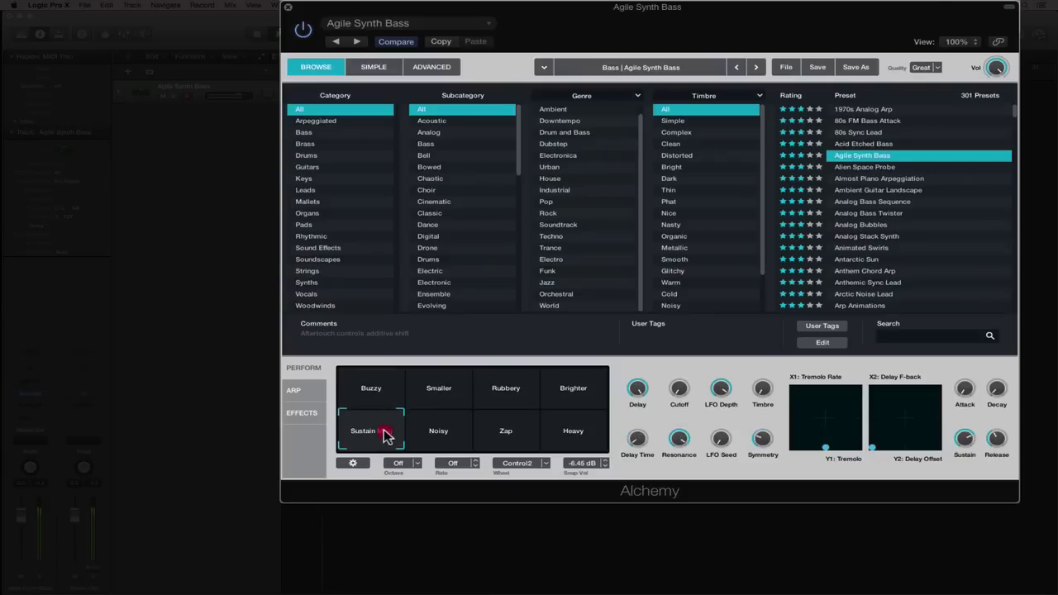
left_click(439, 436)
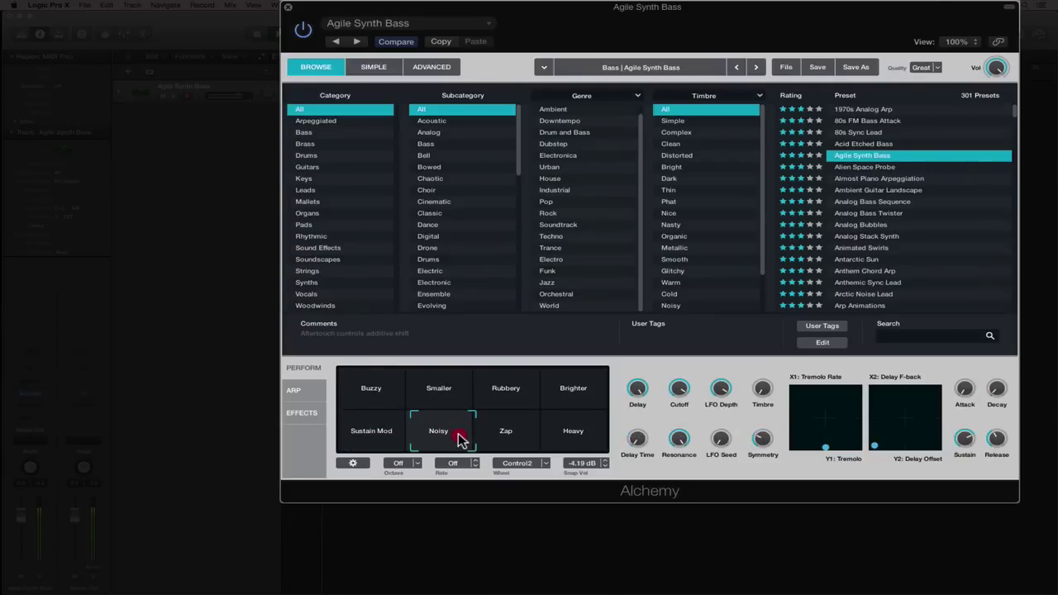
left_click(505, 437)
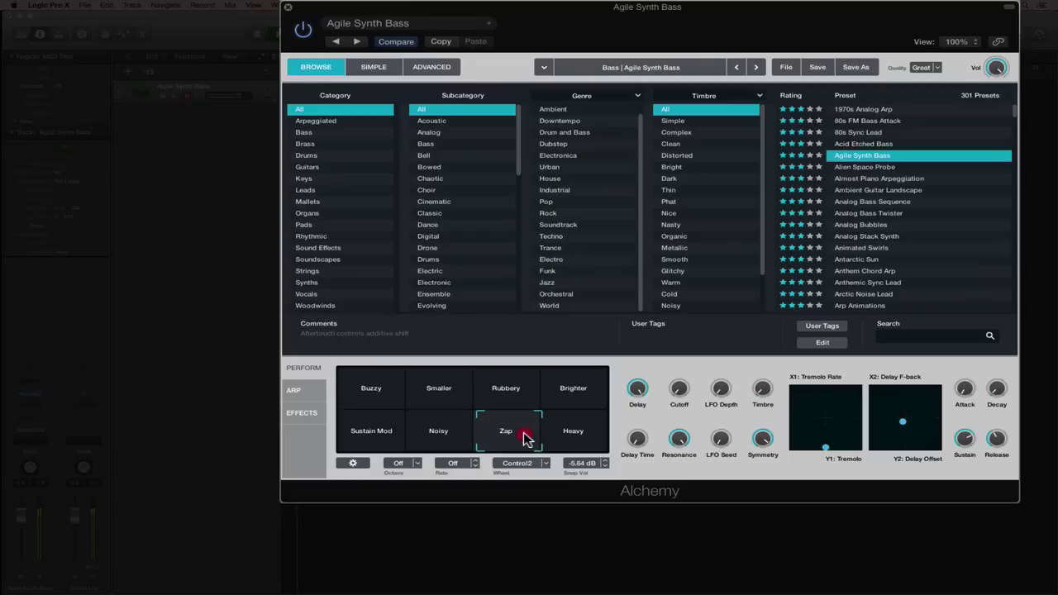
left_click(527, 400)
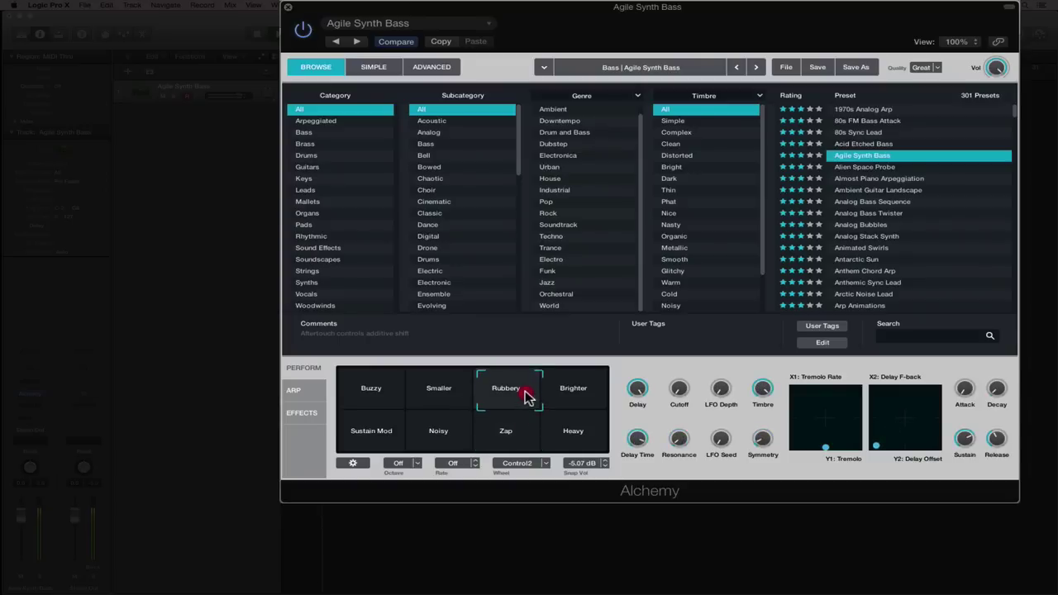
left_click(578, 396)
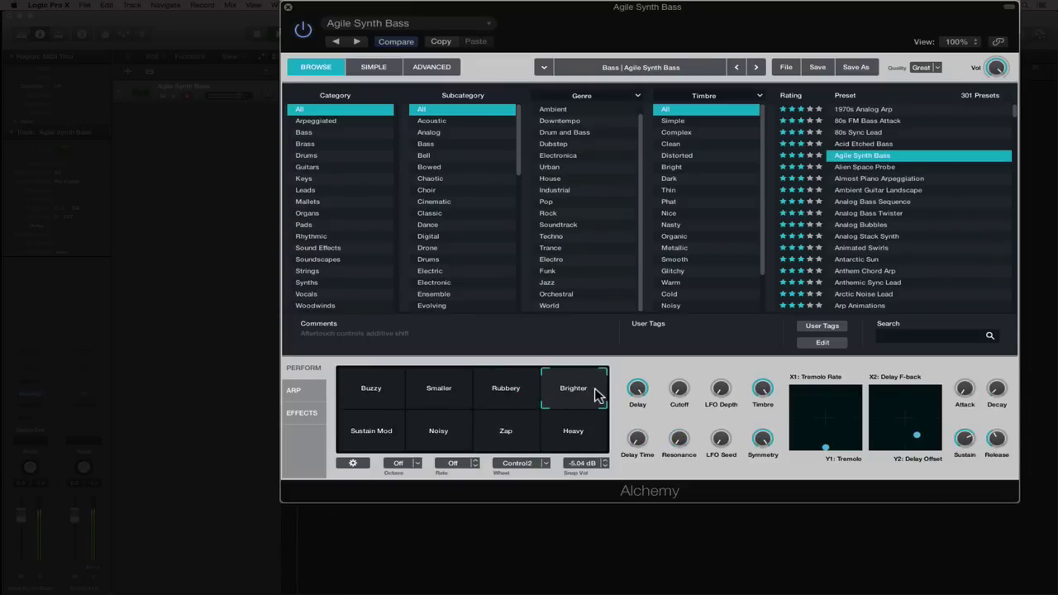
left_click_drag(595, 388, 326, 382)
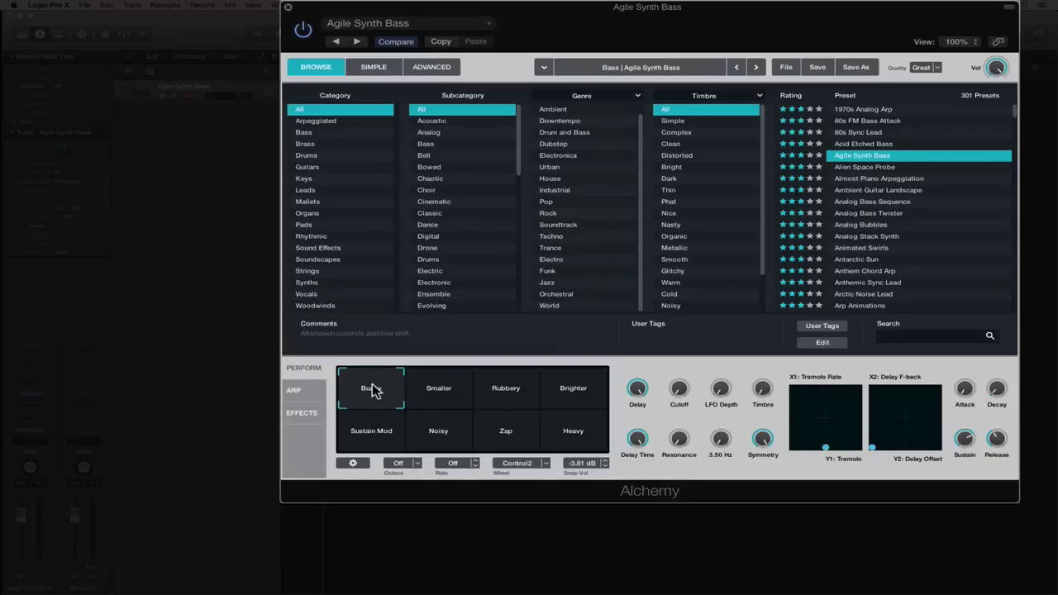
- Switch through the Noisy, Zap, Rubbery, Brighter and Smaller snapshots, and move the Transform Pad frame back to Buzzy
left_click(437, 430)
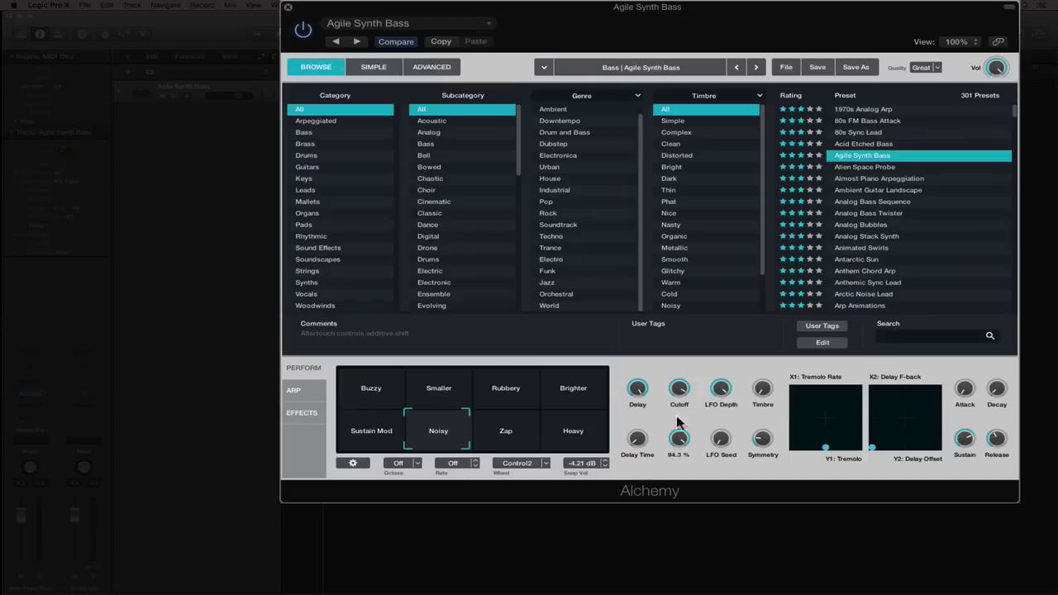
left_click(498, 432)
left_click(513, 385)
left_click(578, 379)
left_click(523, 379)
left_click(447, 382)
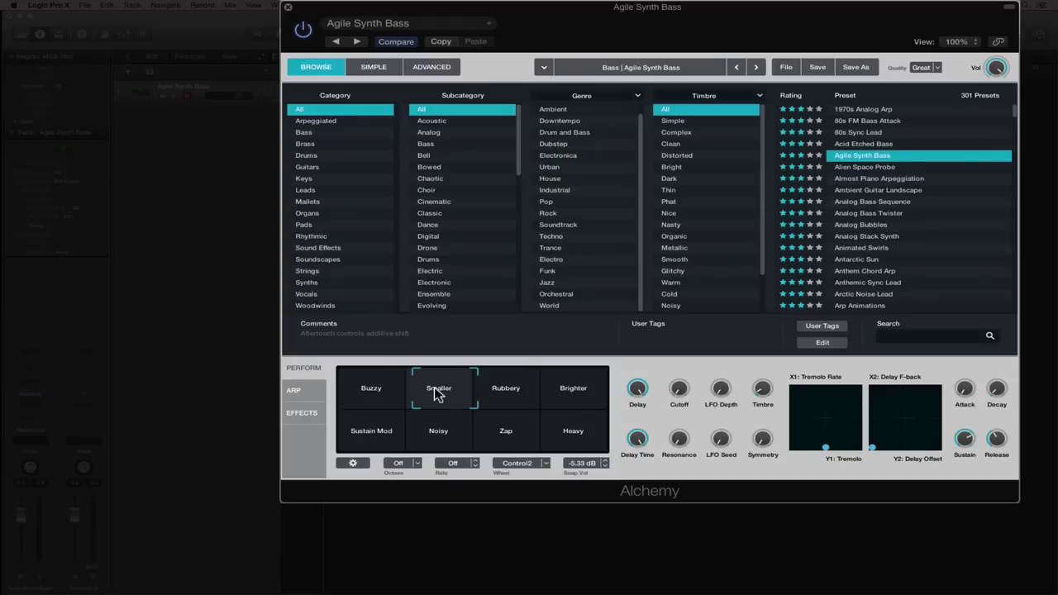
left_click_drag(476, 408, 364, 396)
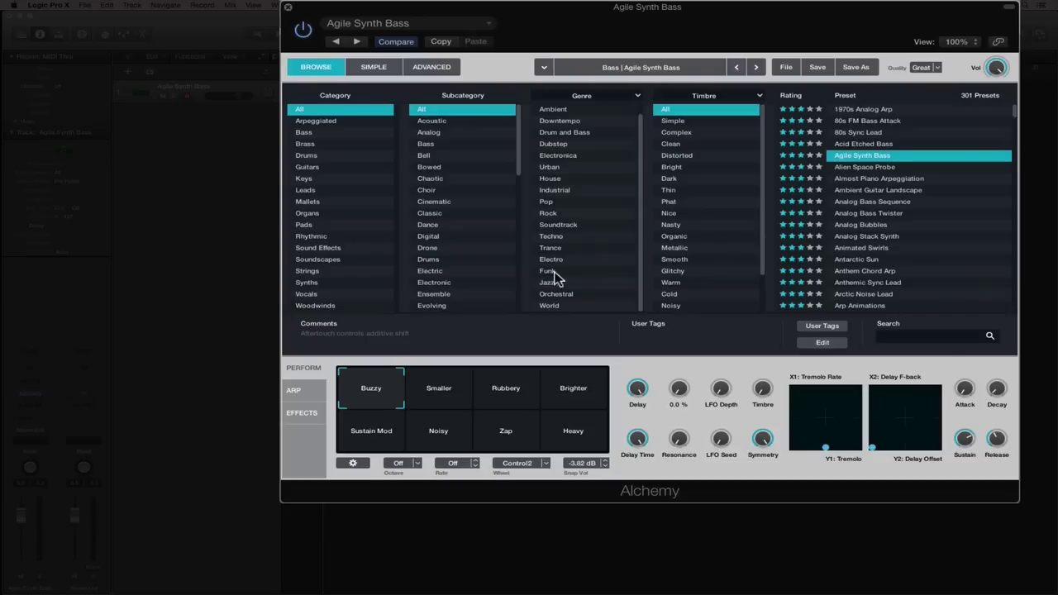
- Morph the Transform Pad from Buzzy through Smaller to Rubbery, starting and stopping playback to hear the changes
mouse_move(374, 391)
left_mouse_down()
mouse_move(430, 396)
mouse_move(372, 397)
left_mouse_up()
key("space")
left_click(369, 389)
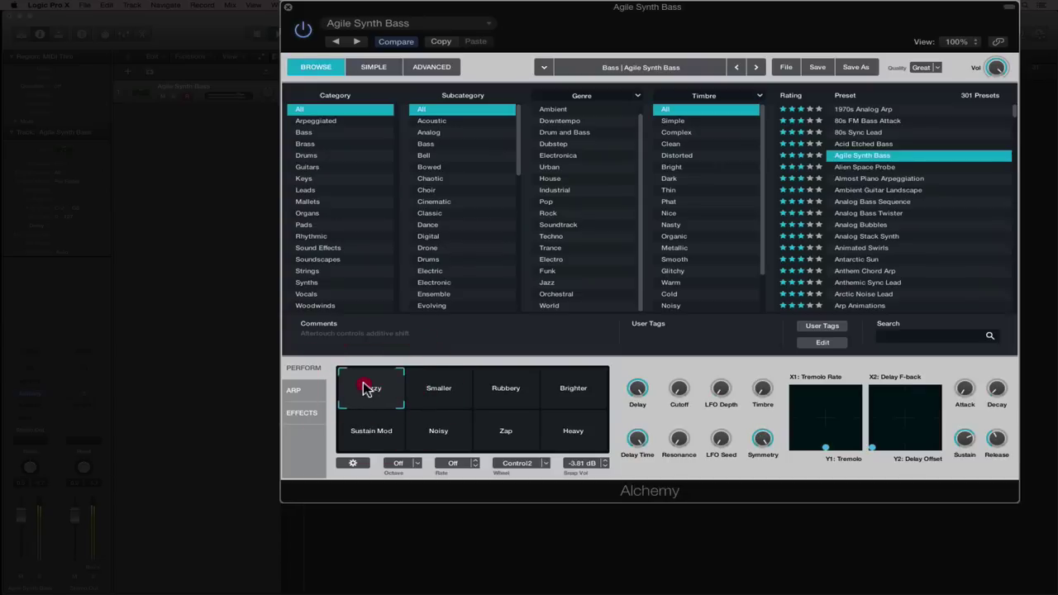
left_click_drag(368, 390, 436, 390)
left_click(437, 390)
key("space")
key("space")
left_click_drag(436, 390, 503, 389)
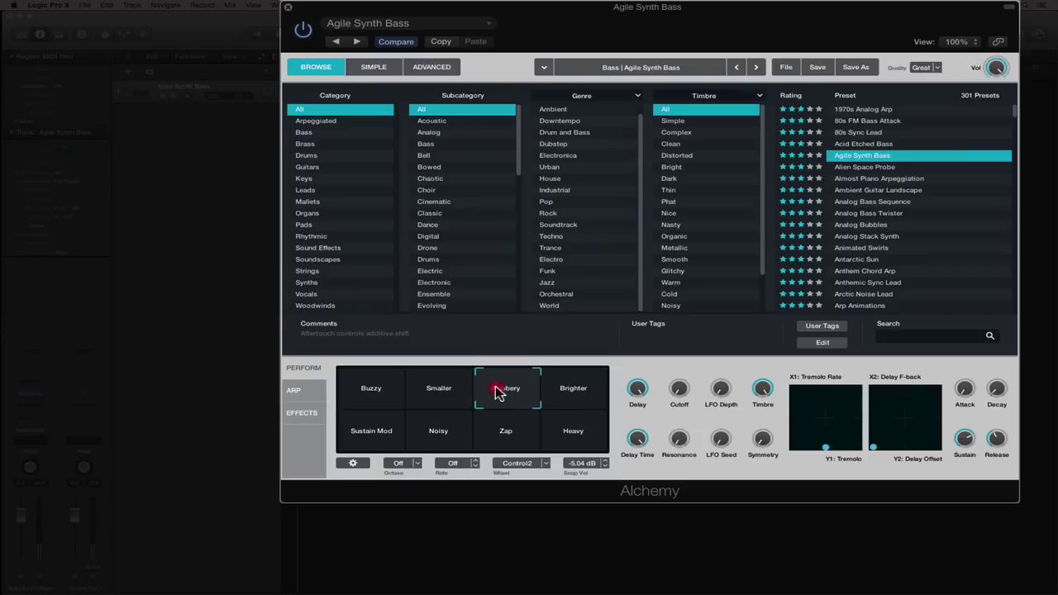
key("space")
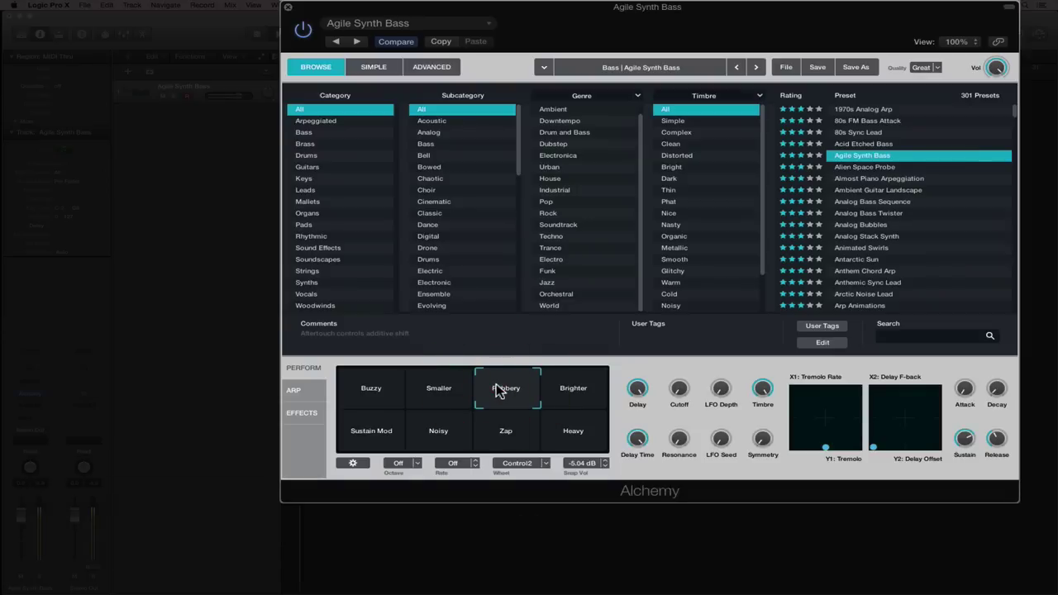
key("space")
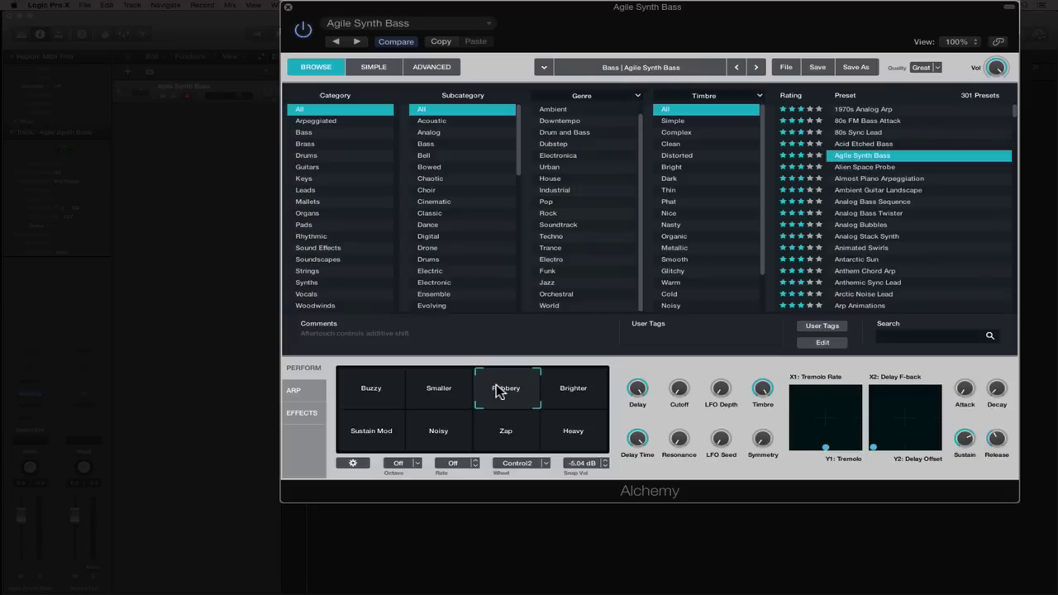
- Compare the Noisy and Rubbery snapshots, and morph the Transform Pad frame between Rubbery and Brighter, ending on Brighter
left_click(439, 434)
left_click(505, 373)
left_click_drag(498, 378, 573, 391)
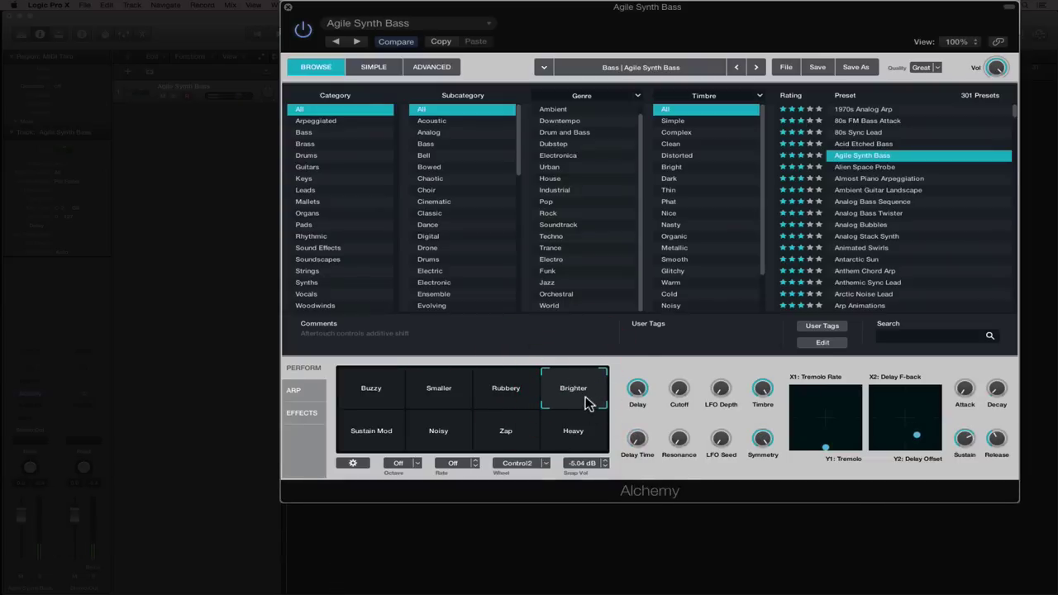
left_click_drag(588, 399, 563, 390)
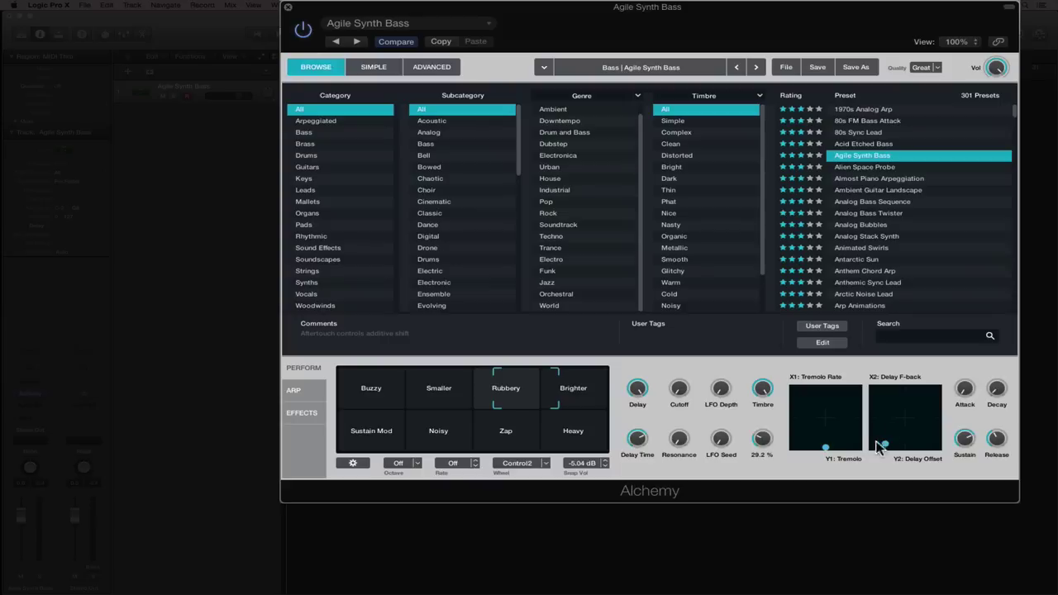
left_click_drag(522, 389, 629, 388)
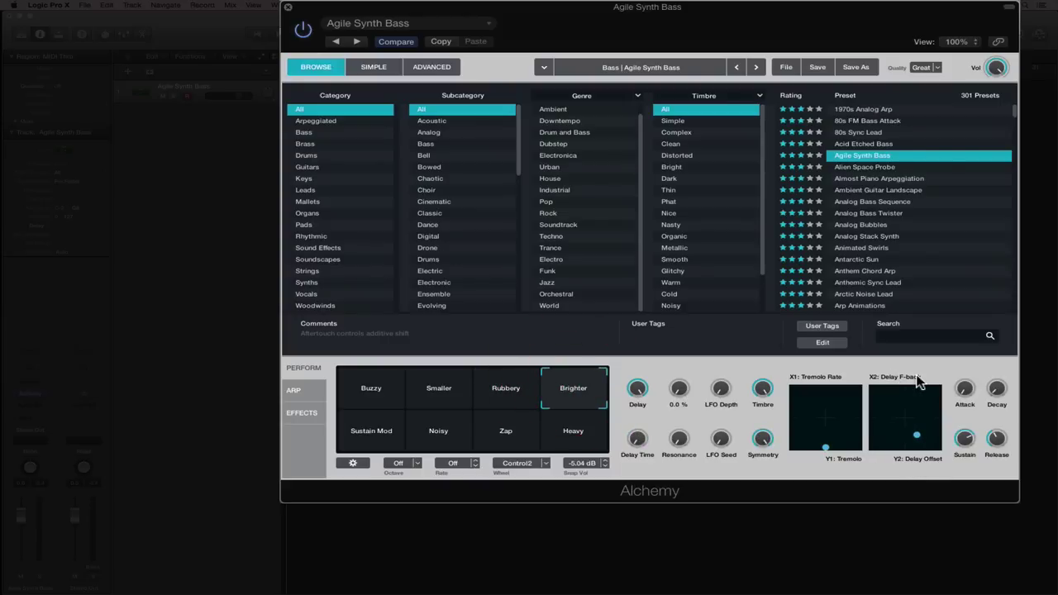
- Morph the Transform Pad frame between Brighter and Heavy, and move it on to the Zap snapshot
mouse_move(579, 380)
left_mouse_down()
mouse_move(546, 391)
mouse_move(581, 386)
left_mouse_up()
left_click_drag(580, 386, 583, 429)
left_click(595, 389)
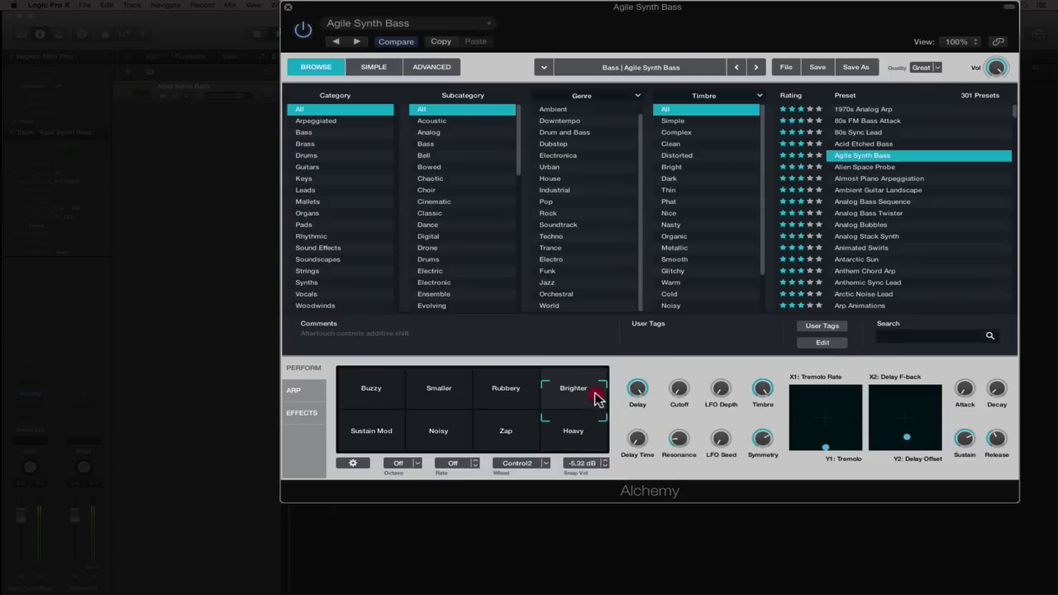
left_click_drag(570, 388, 512, 435)
left_click(508, 435)
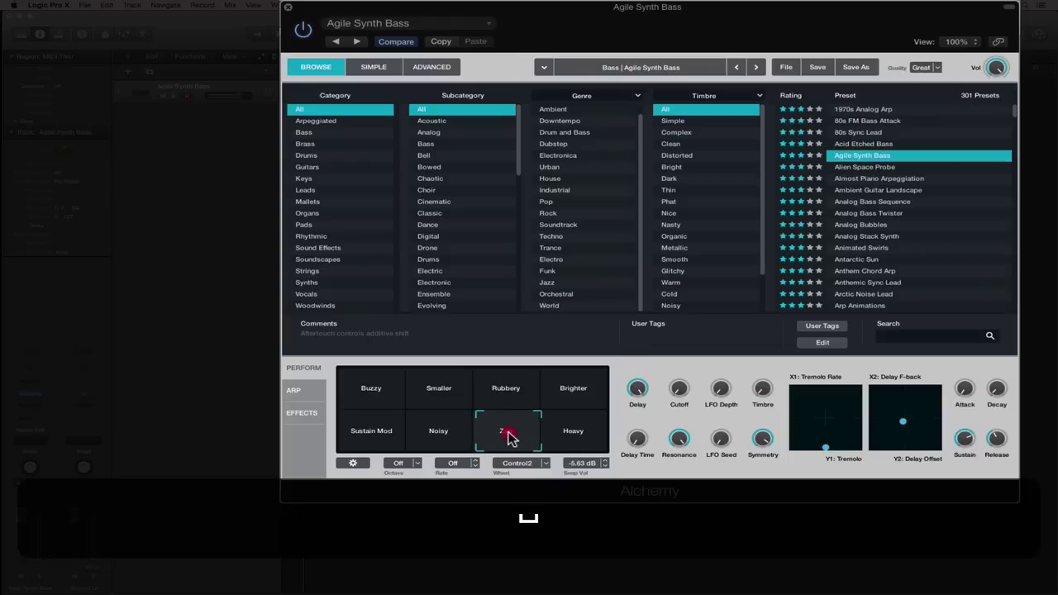
- Morph the Transform Pad frame from Zap to Noisy and play the looped part with that sound
left_click_drag(501, 432, 438, 439)
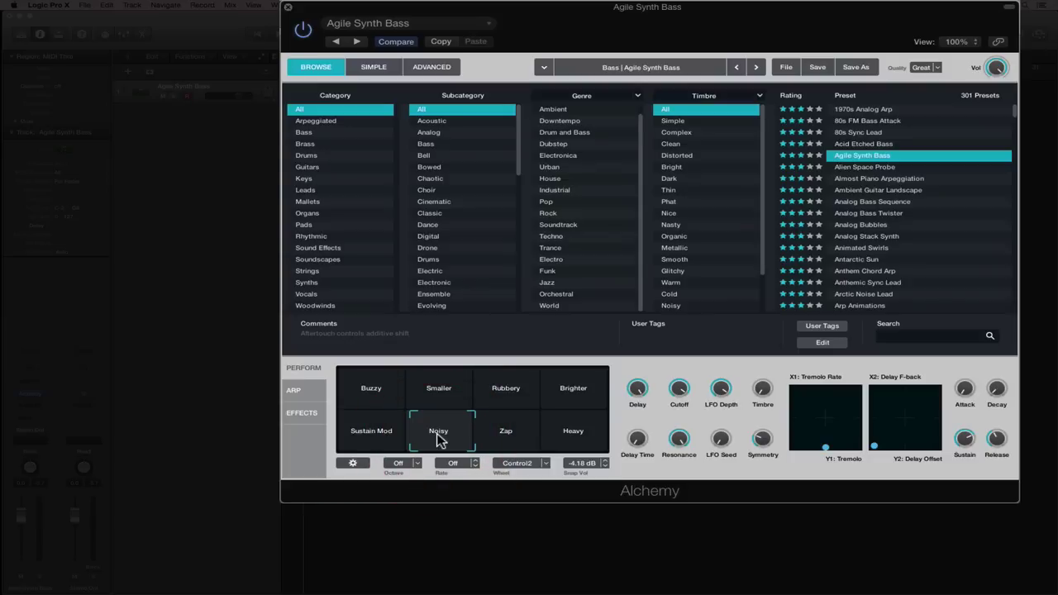
left_click_drag(439, 437, 449, 441)
key("space")
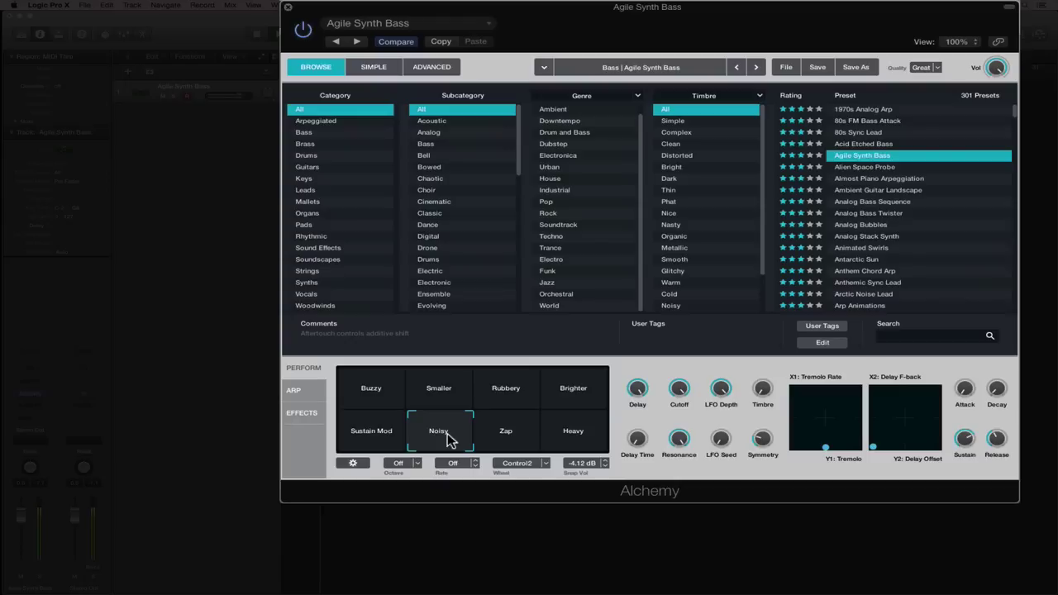
key("space")
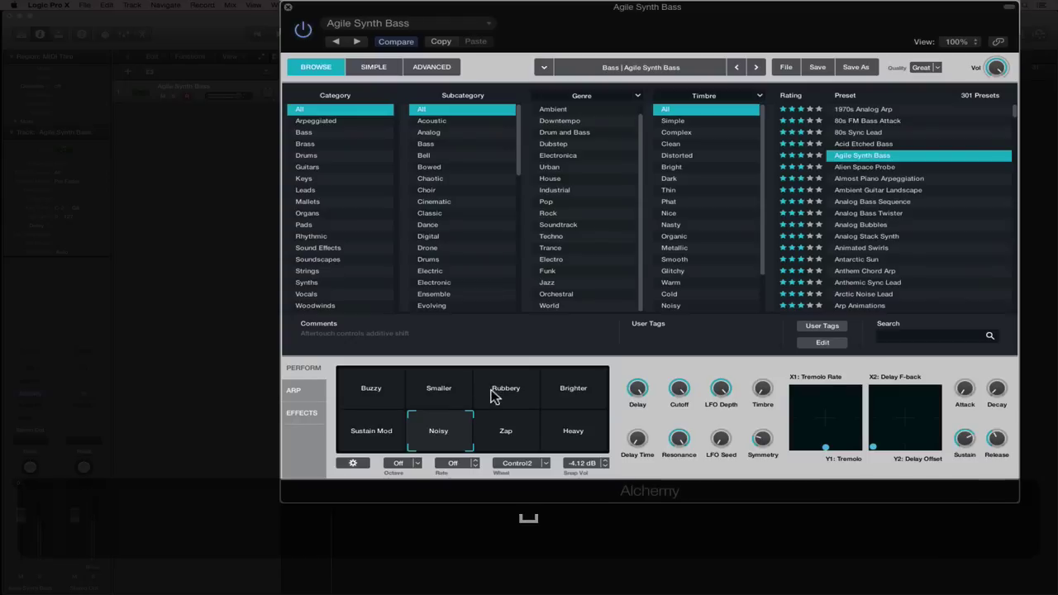
key("space")
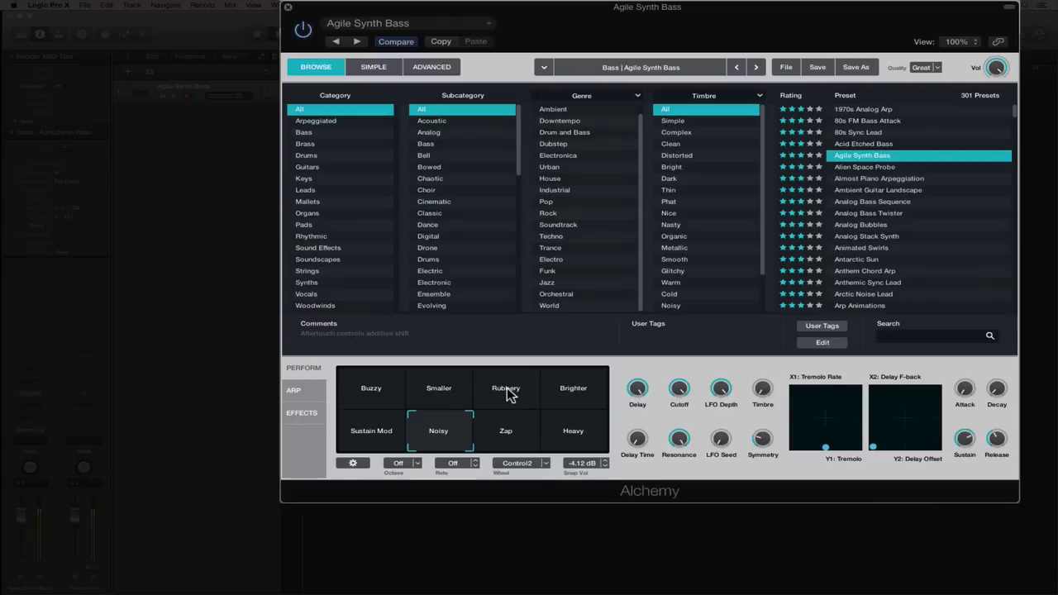
- Alternate between the Rubbery and Noisy snapshots while the loop plays, ending on Rubbery
left_click(510, 395)
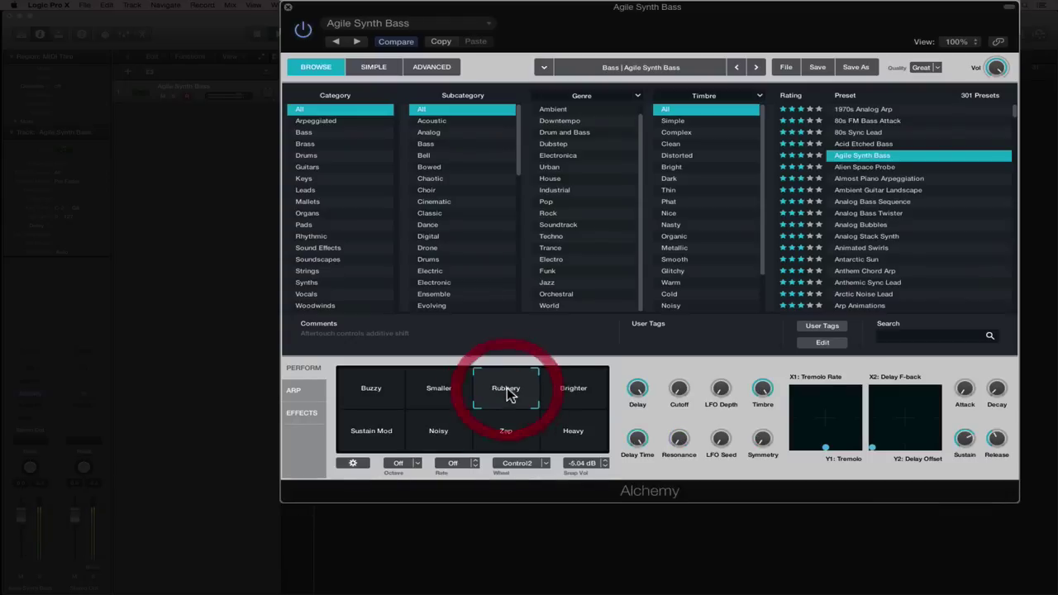
left_click(441, 431)
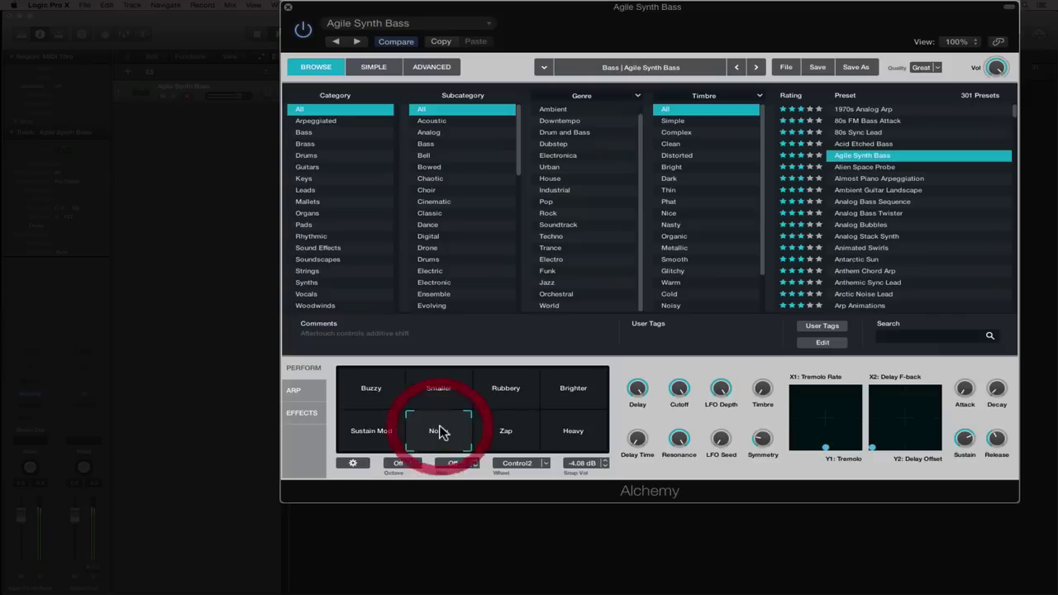
left_click(502, 388)
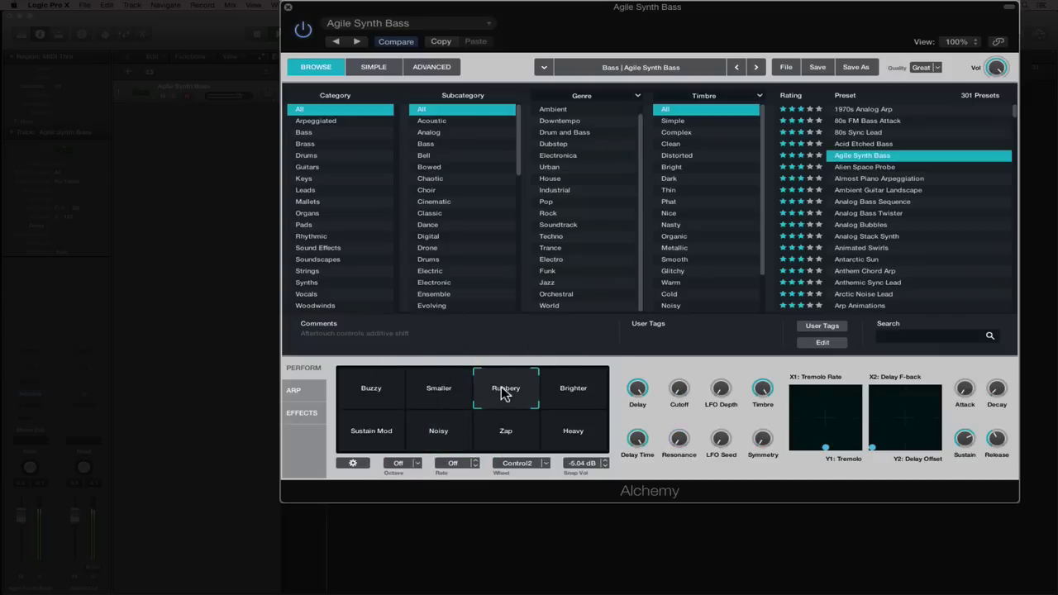
key("space")
- Select the Sustain Mod snapshot, turn up its Cutoff, and switch to the Noisy snapshot
left_click(377, 435)
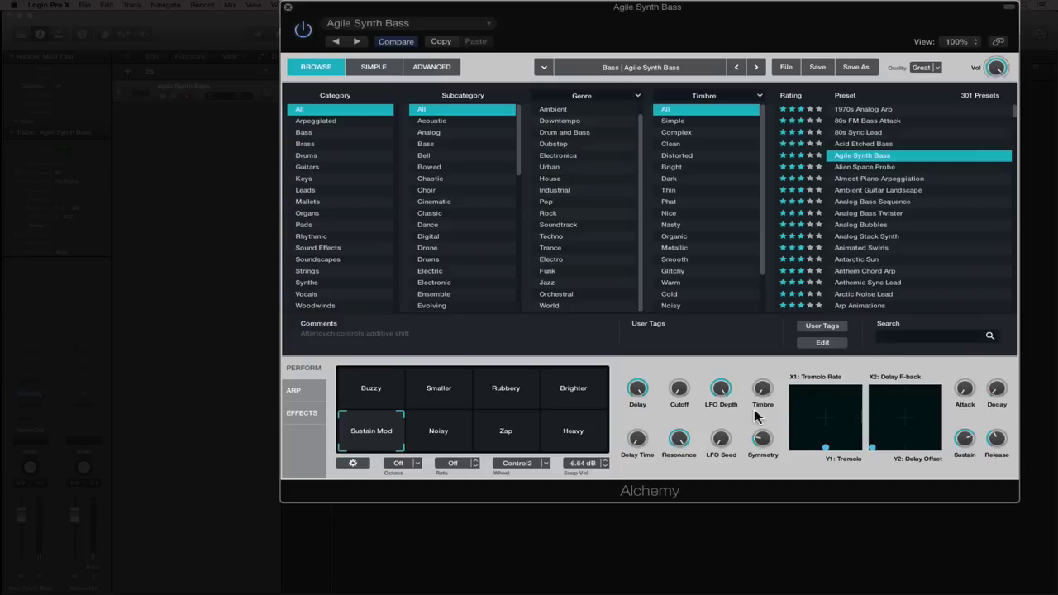
left_click_drag(680, 398, 674, 348)
left_click(457, 431)
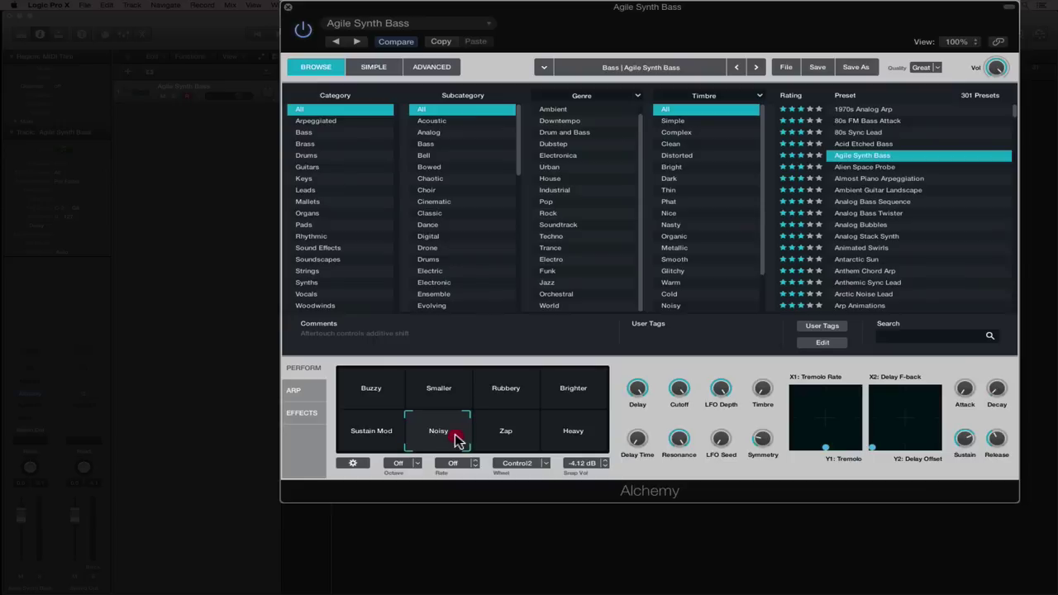
- Select the Rubbery snapshot, raise its Cutoff and Resonance partway, and turn its Delay fully down
left_click(569, 374)
left_click(532, 373)
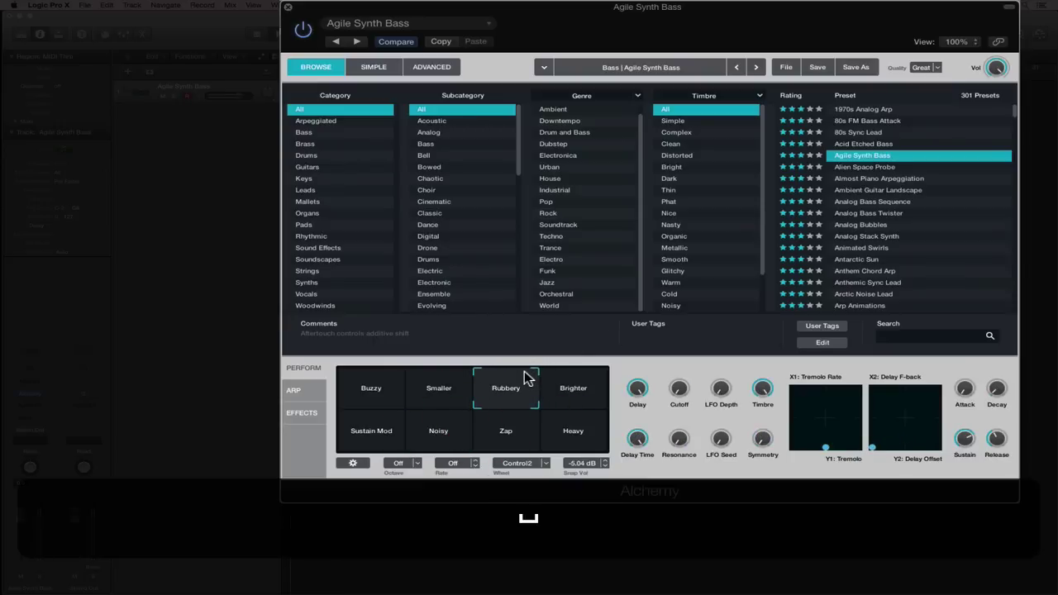
left_click(672, 391)
left_click_drag(672, 390, 678, 368)
mouse_move(679, 437)
left_mouse_down()
mouse_move(678, 397)
mouse_move(678, 442)
left_mouse_up()
left_click_drag(634, 437, 624, 486)
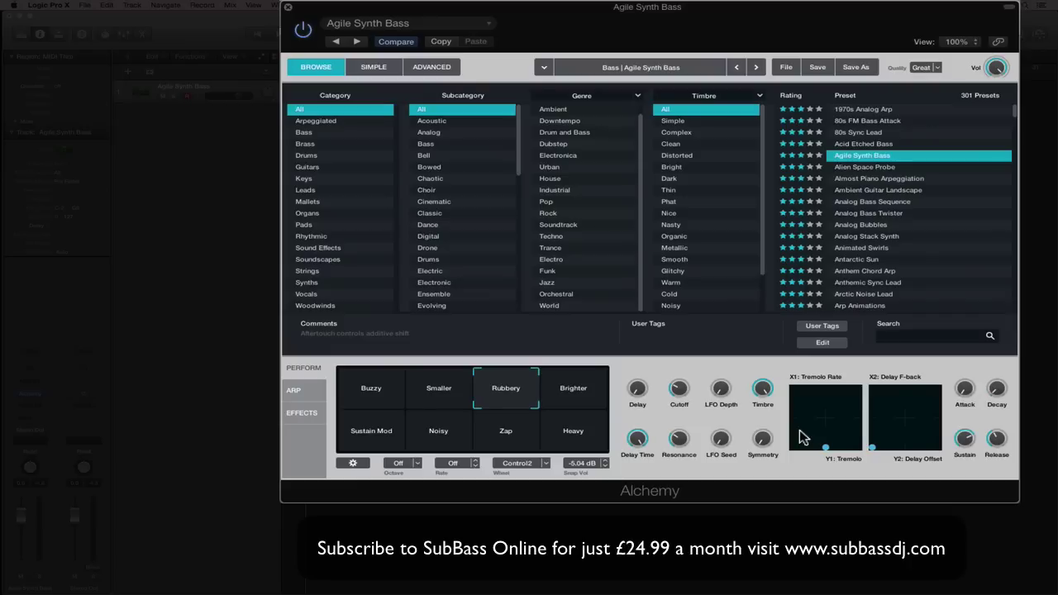
- Switch Alchemy to the Simple view and move its window down to the middle of the workspace
left_click(374, 67)
left_click_drag(575, 16, 570, 209)
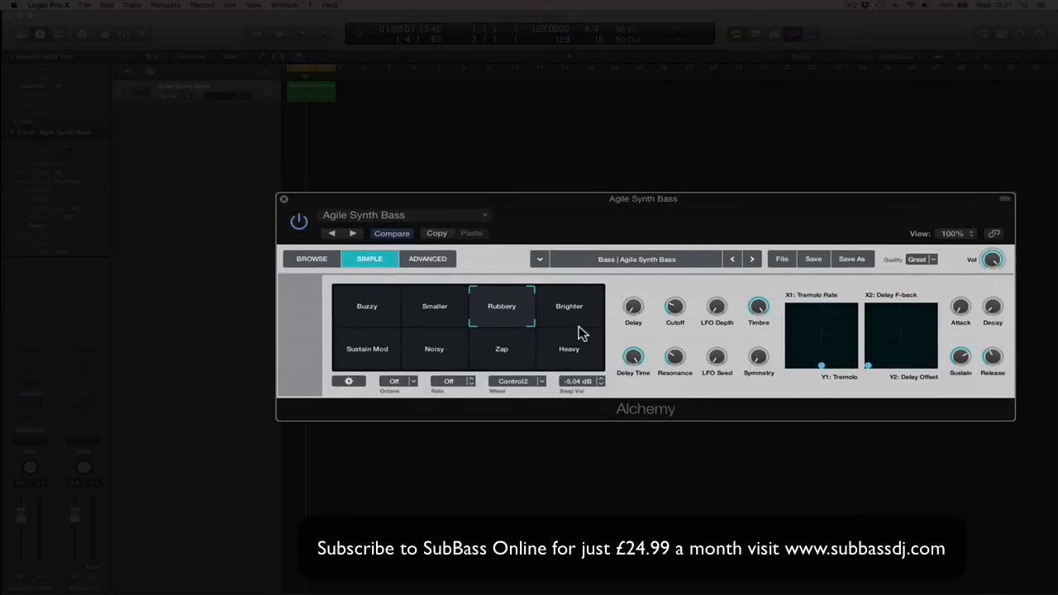
left_click_drag(633, 218, 627, 228)
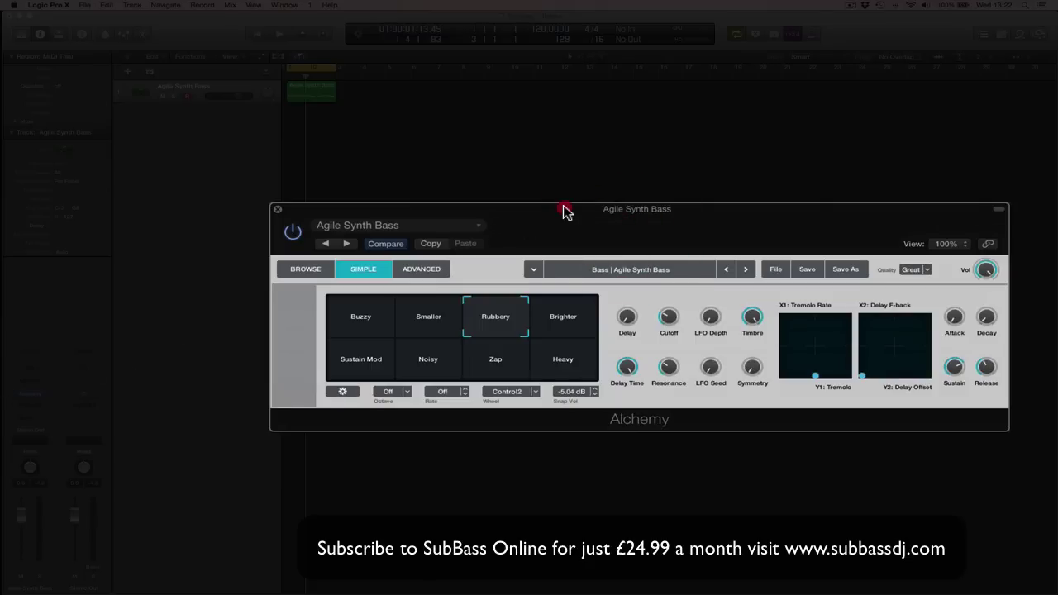
left_click_drag(567, 210, 568, 206)
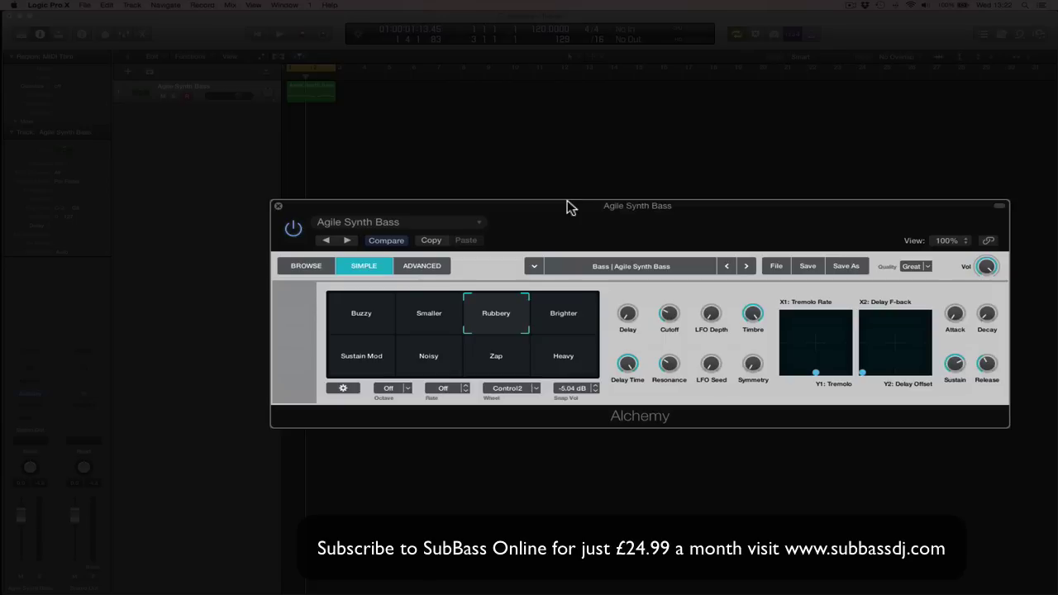
- Switch Alchemy to the Advanced view to show its sources, filter and modulation sections
left_click(418, 266)
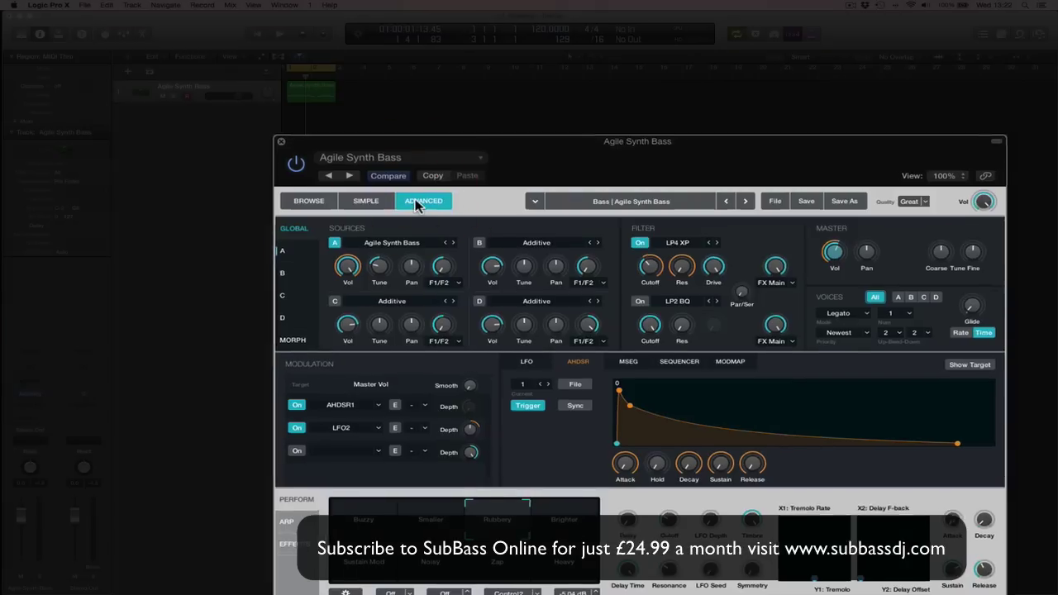